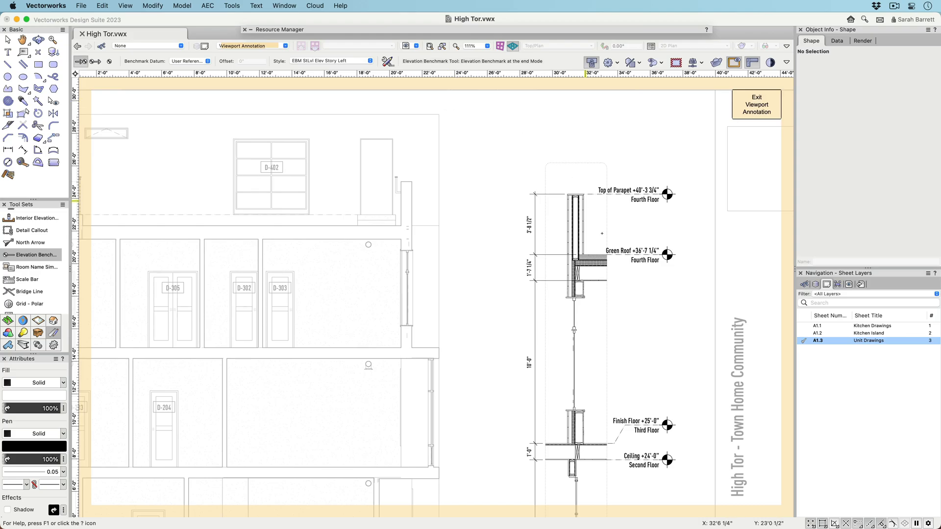
Place an elevation benchmark at the 35'-0" ceiling line of the wall section, and set its datum to the Third story's Ceiling level
left_click(584, 280)
left_click(668, 253)
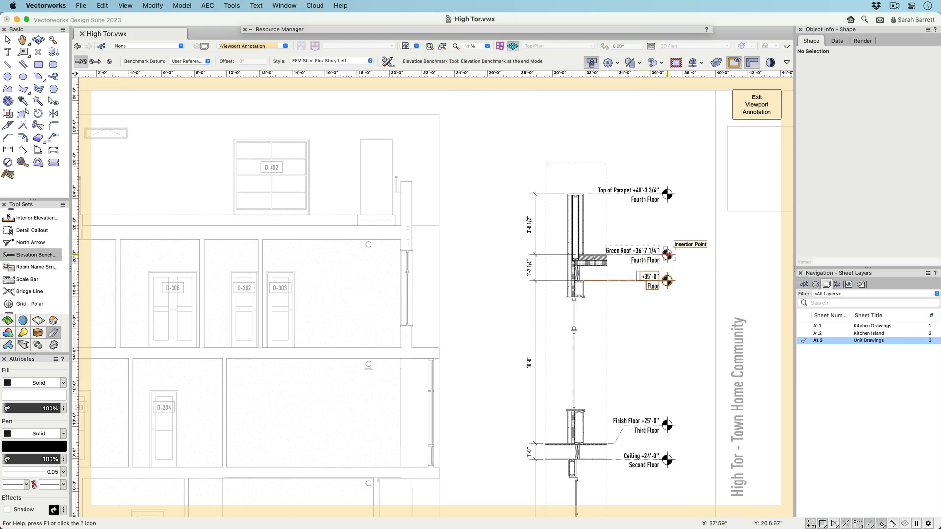
key("x")
left_click(873, 169)
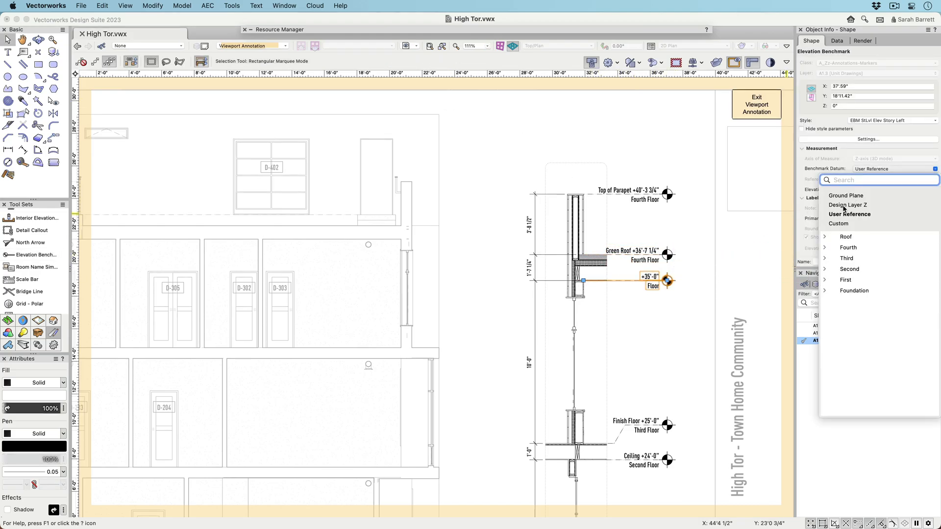
left_click(825, 258)
left_click(852, 280)
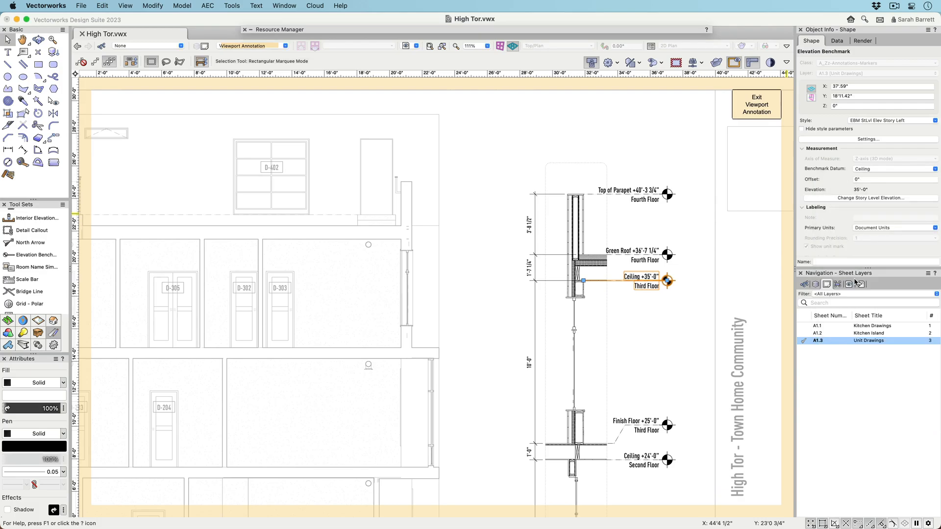
left_click(758, 104)
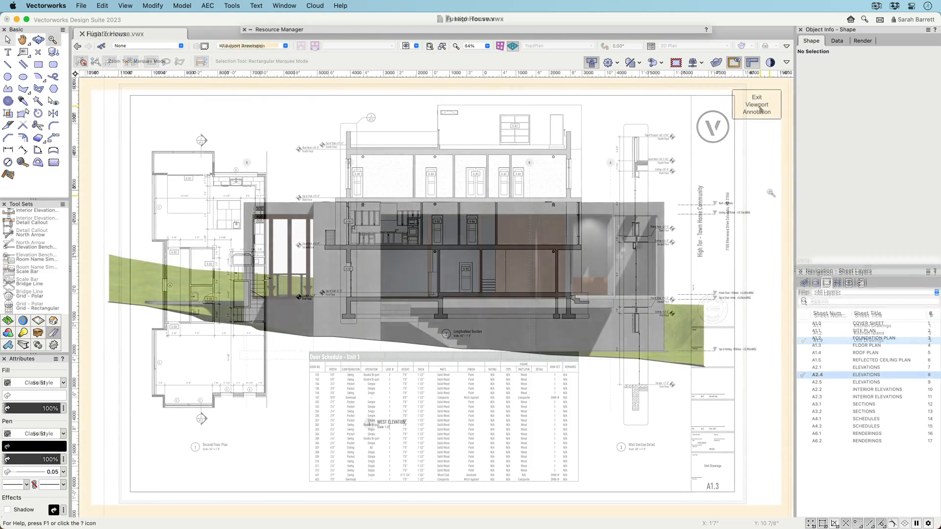
Examine the Roof benchmark's EBM Custom Abs style settings and the note and elevation text in its marker layout
left_click_drag(771, 190, 669, 314)
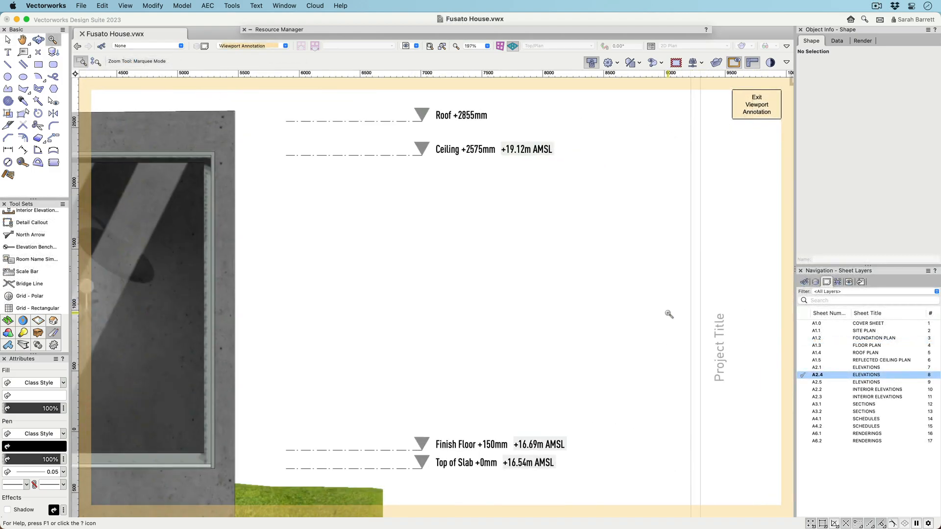
key("x")
left_click(378, 120)
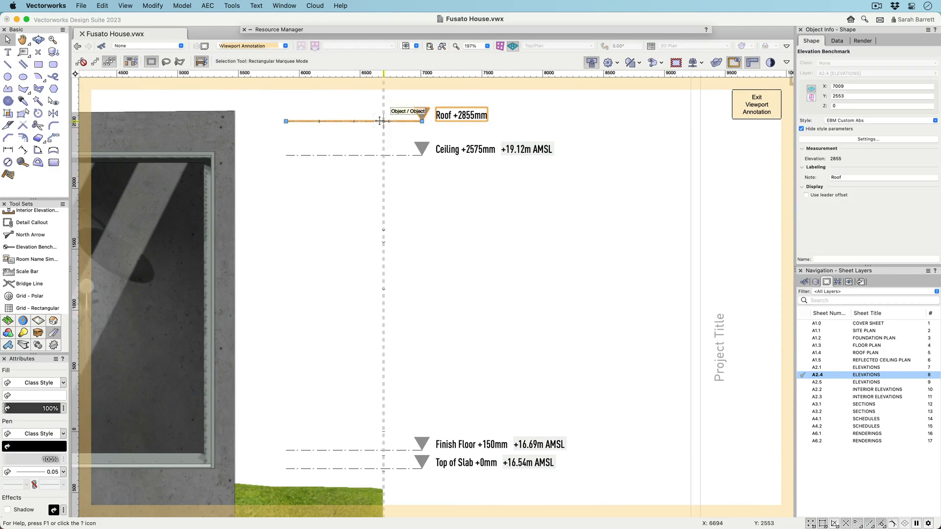
left_click(853, 119)
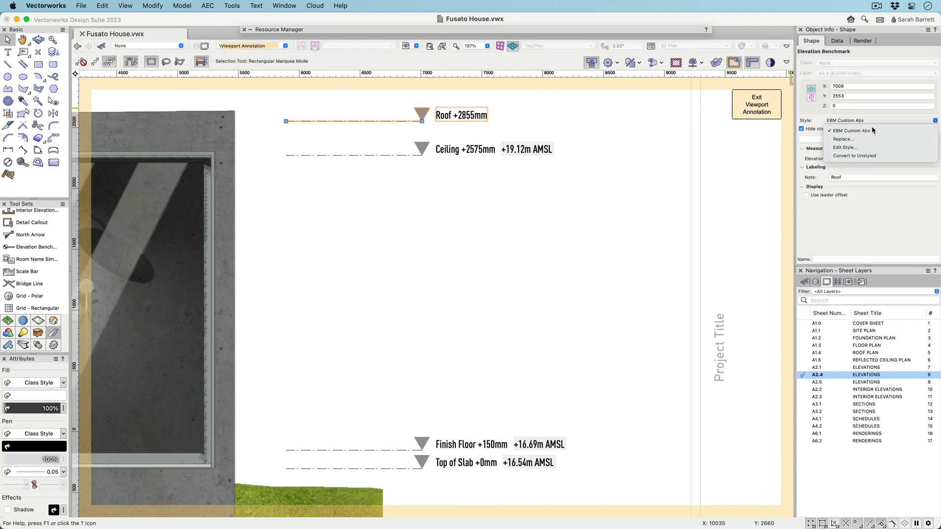
left_click(872, 144)
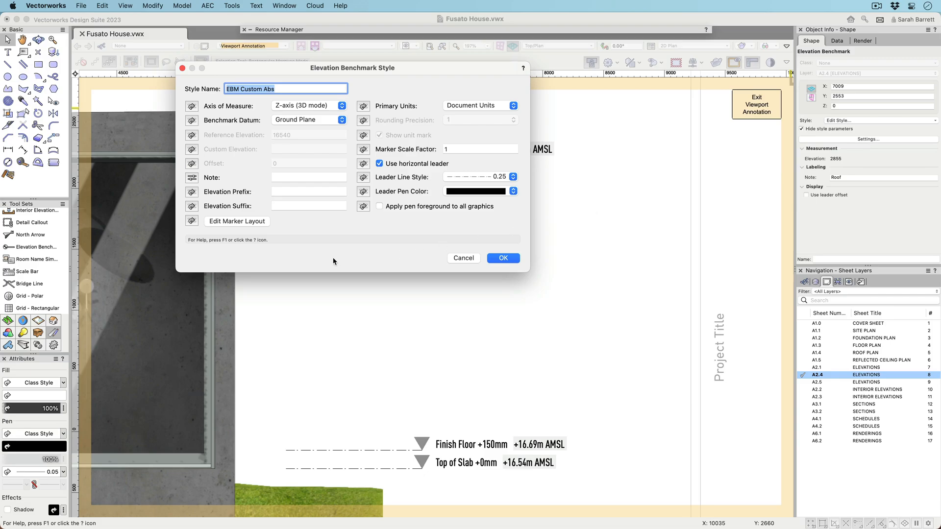
left_click(242, 222)
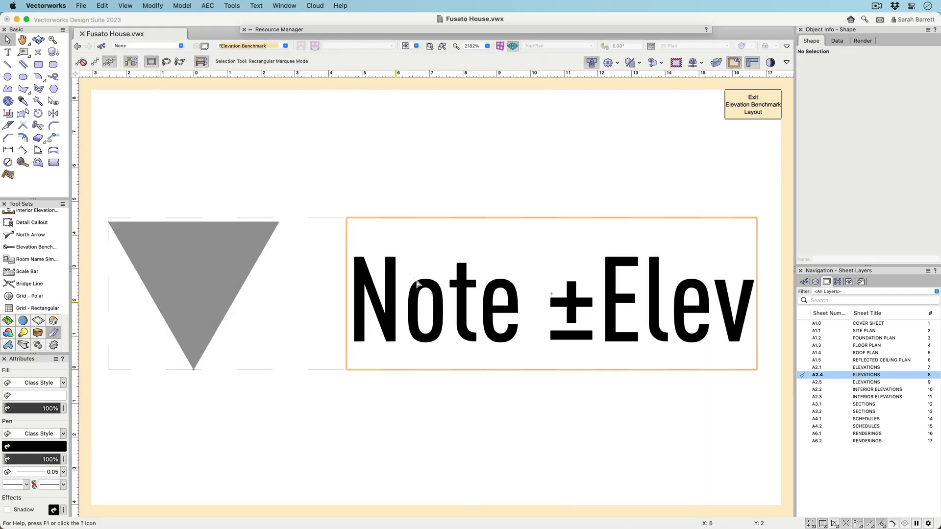
left_click(417, 283)
scroll(854, 199, "down", 5)
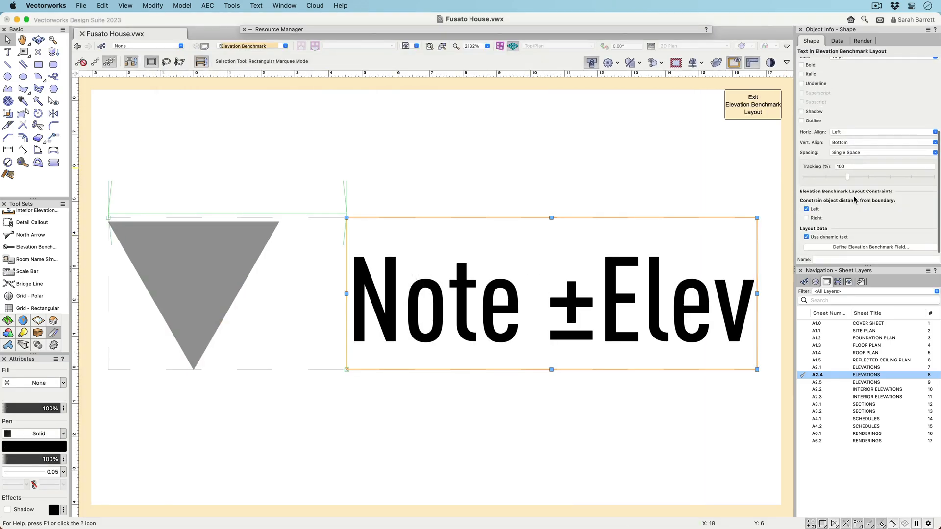
left_click(746, 106)
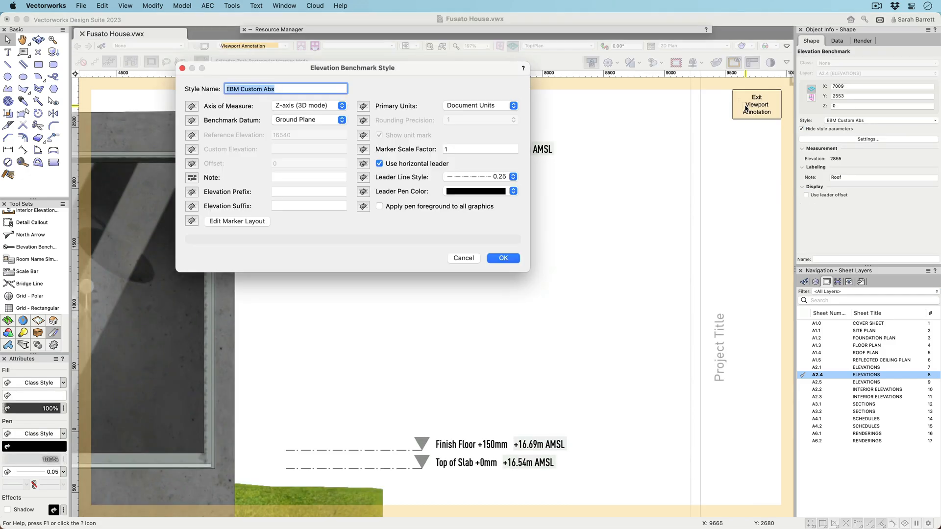
left_click(503, 258)
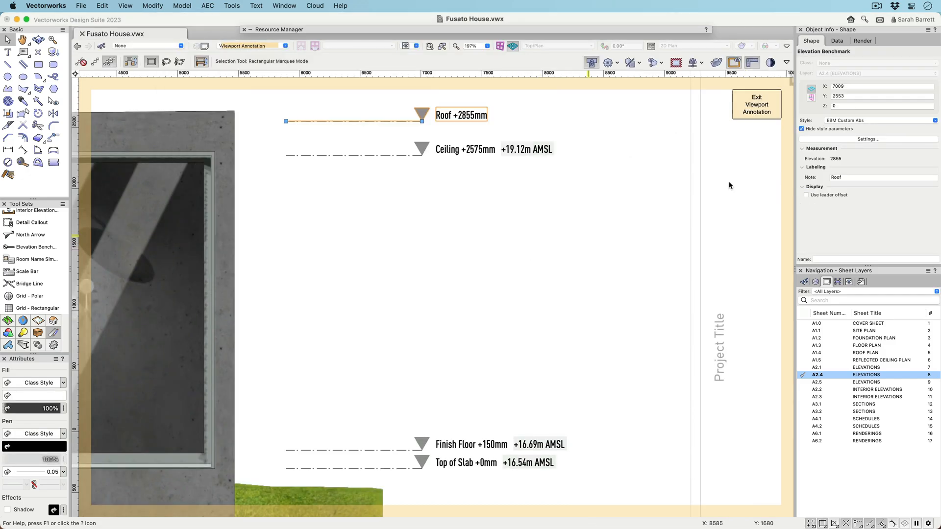
Replace the Roof benchmark's style with EBM Level Abs + ASML from the current file's Elevation Benchmark Styles
left_click(865, 120)
left_click(860, 140)
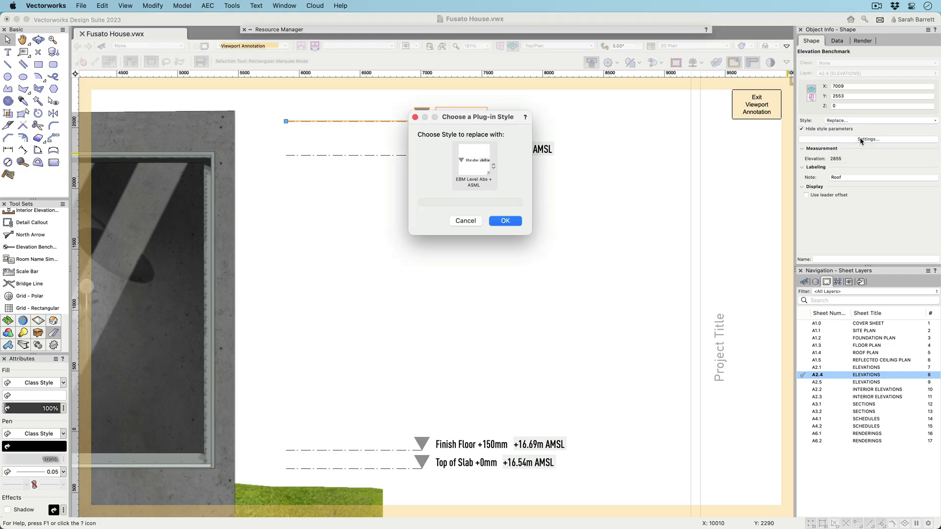
left_click(493, 167)
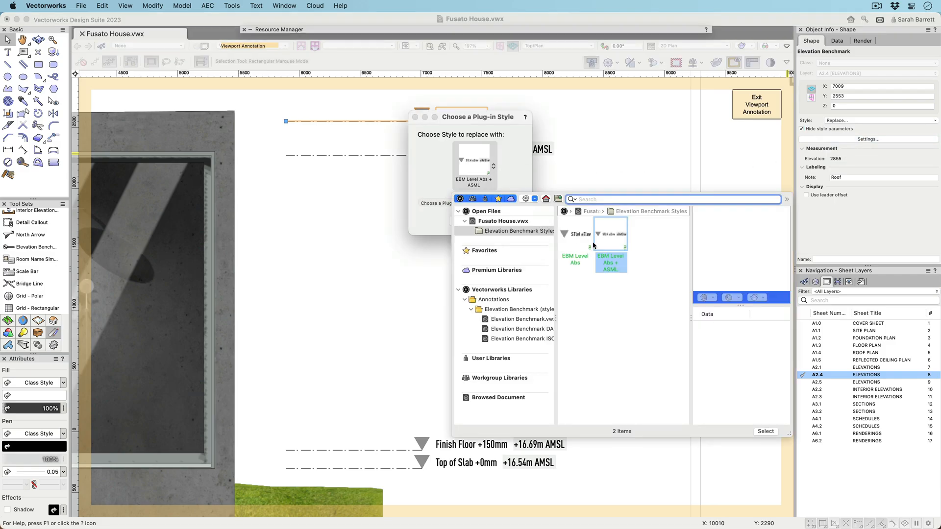
left_click(521, 320)
left_click(520, 329)
left_click(521, 340)
left_click(522, 233)
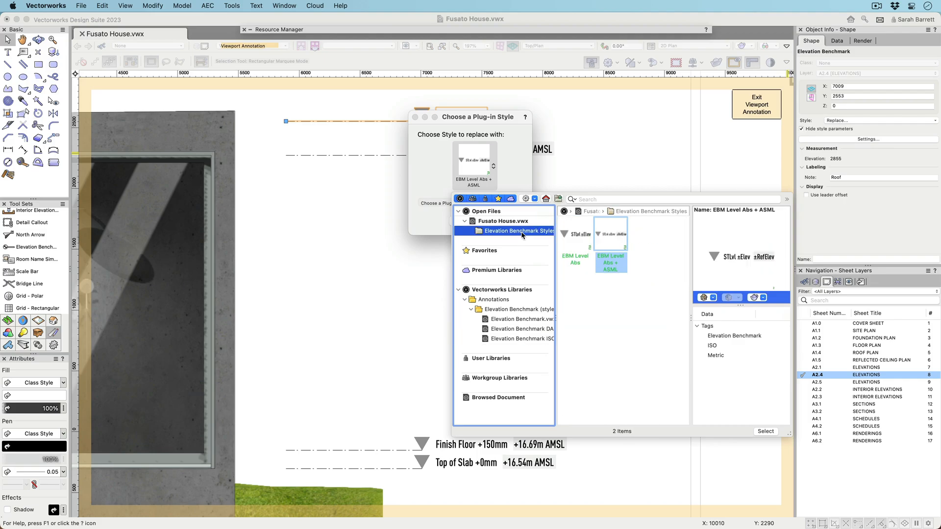
left_click(764, 431)
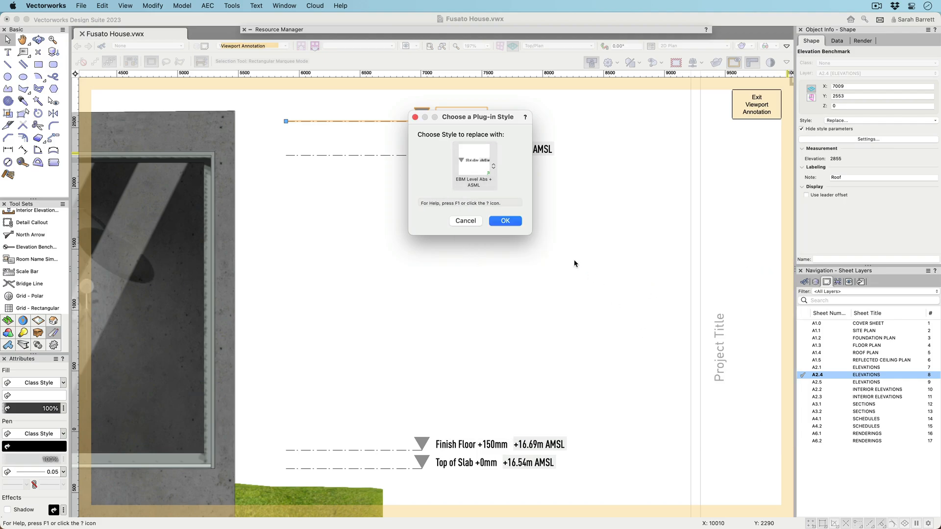
left_click(505, 221)
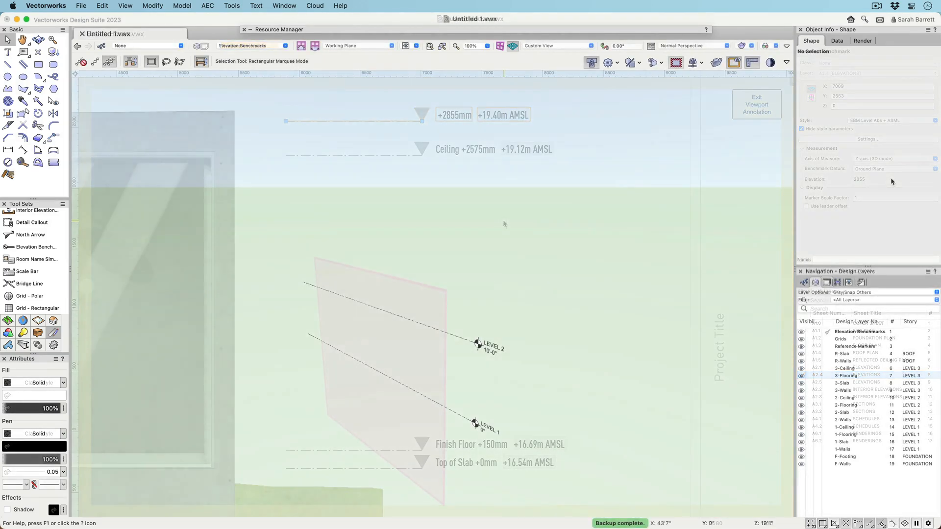
Place a story-based elevation benchmark above LEVEL 2 at about 19'-8" and copy it straight up to about 26'-9"
left_click(35, 246)
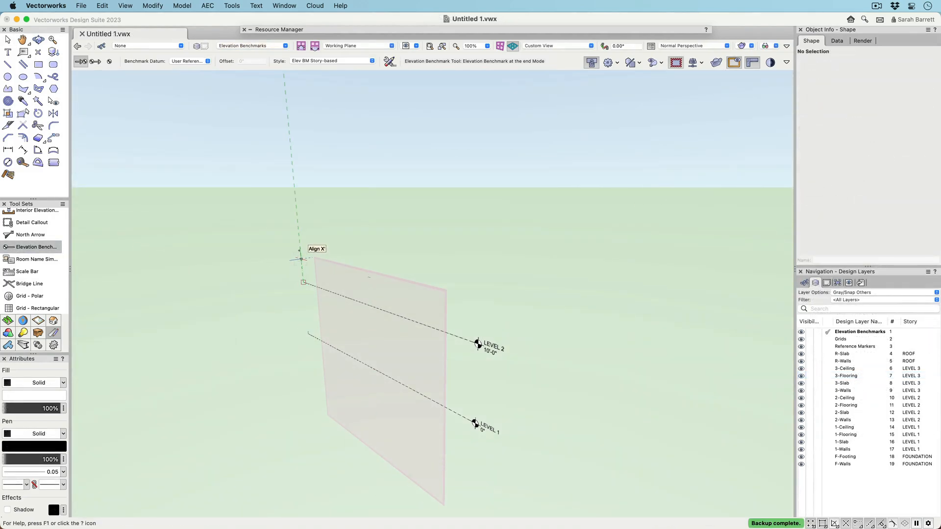
left_click(298, 228)
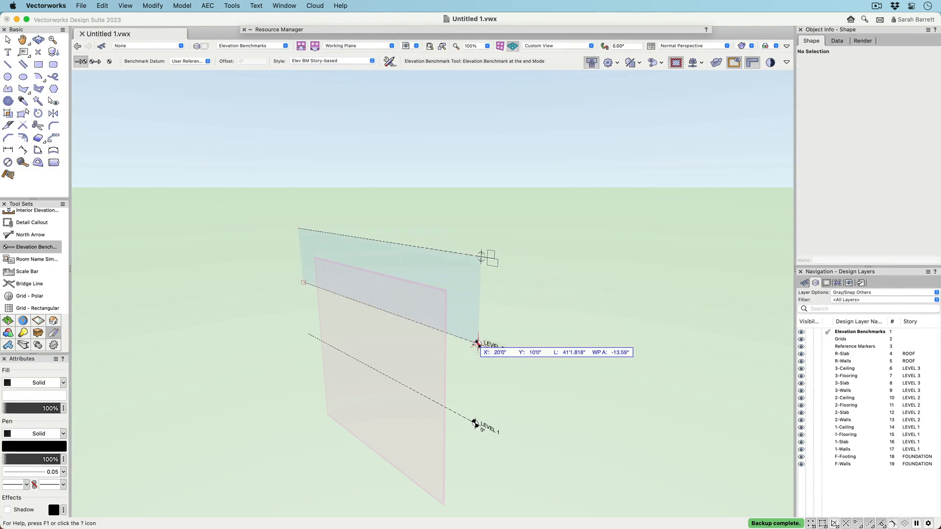
left_click(478, 344)
key("x")
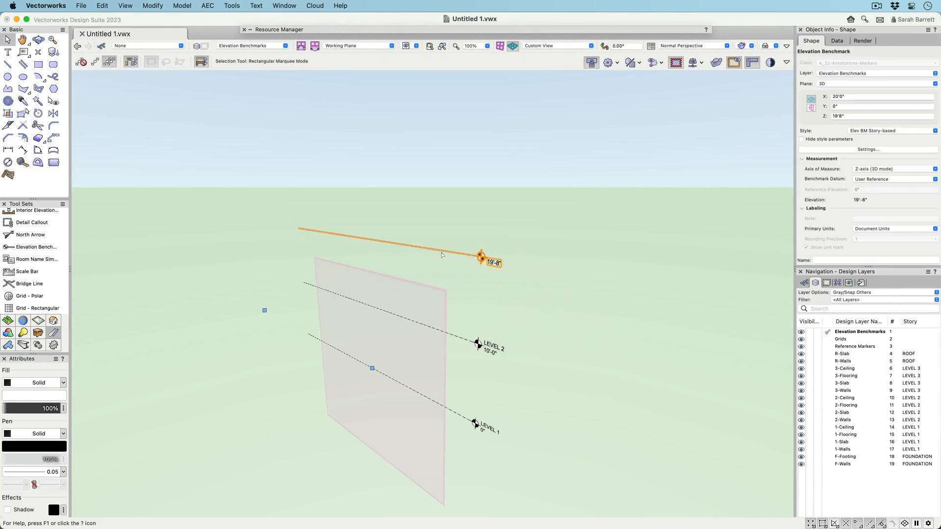
left_click_drag(443, 250, 447, 185)
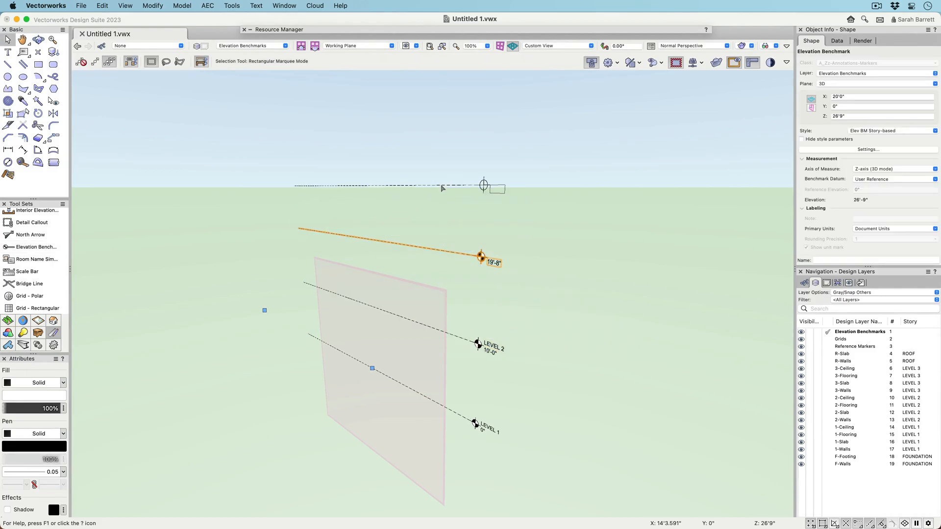
Set the uppermost benchmark's datum to the ROOF story and the datum of the benchmark directly beneath it to LEVEL 3
left_click(875, 179)
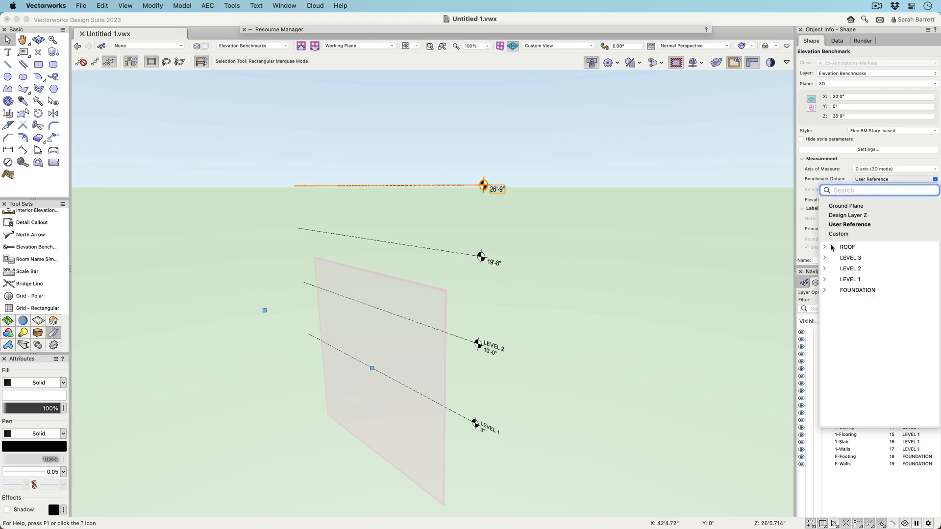
left_click(825, 247)
left_click(853, 258)
left_click(485, 257)
left_click(871, 180)
left_click(825, 258)
left_click(858, 269)
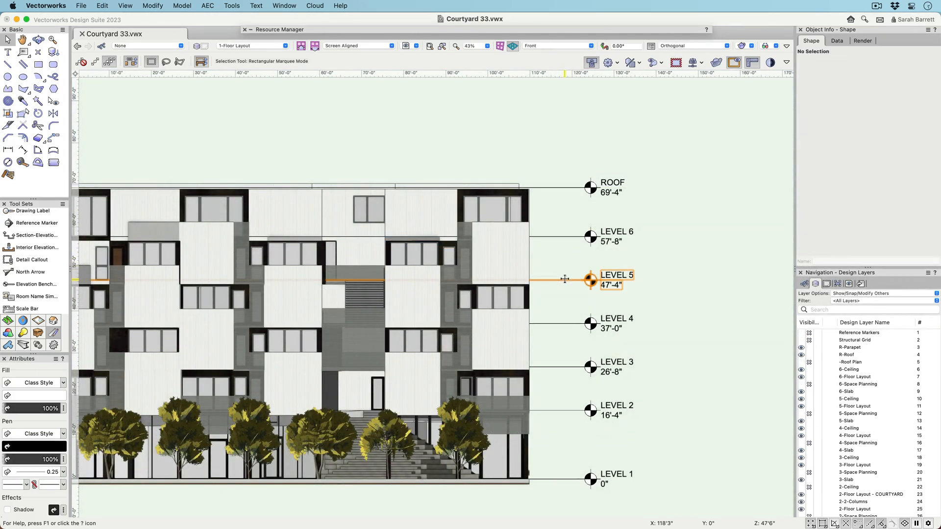
Change the LEVEL 5 story elevation to 48' through its benchmark, using the "Move this Story and all..." option
left_click(564, 279)
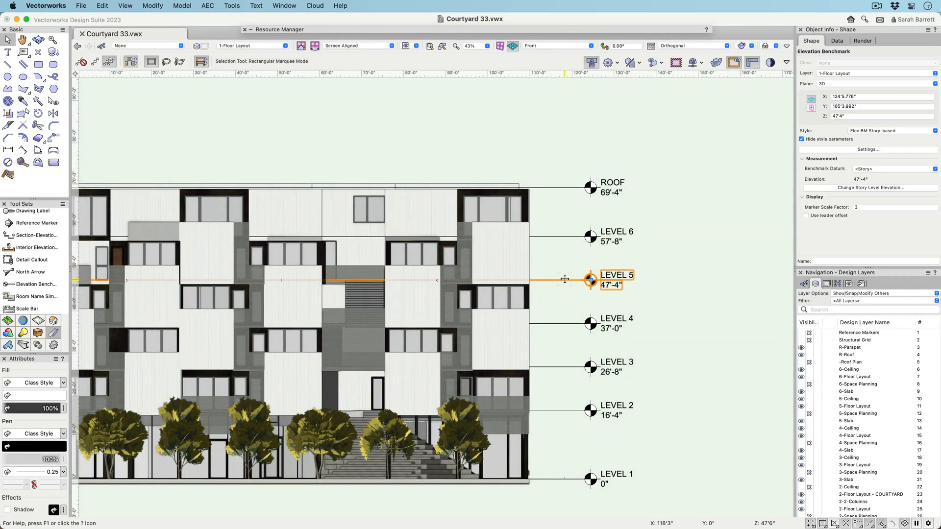
left_click(833, 189)
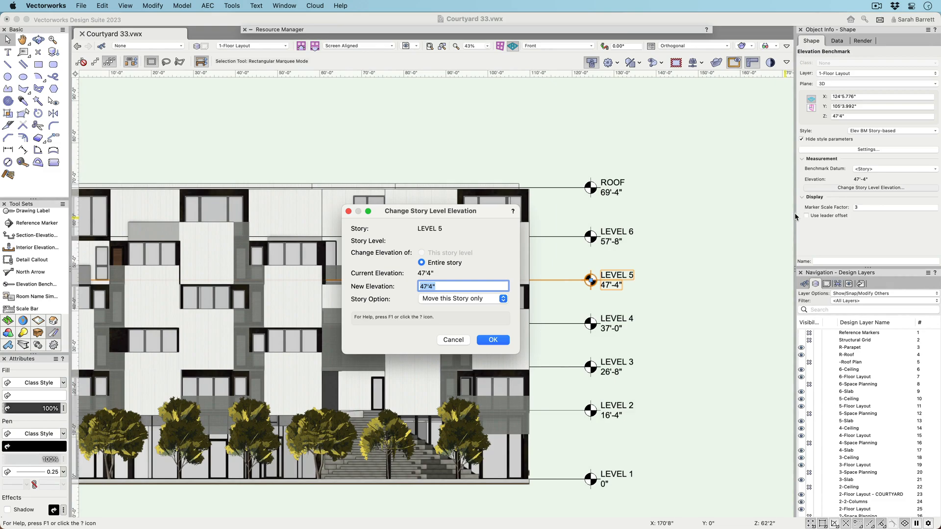
left_click(478, 300)
left_click(482, 289)
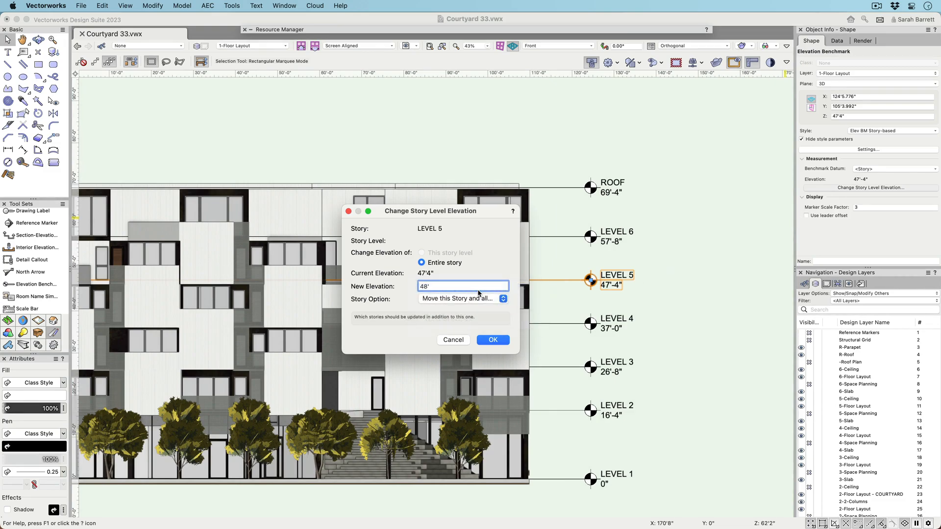
left_click(503, 340)
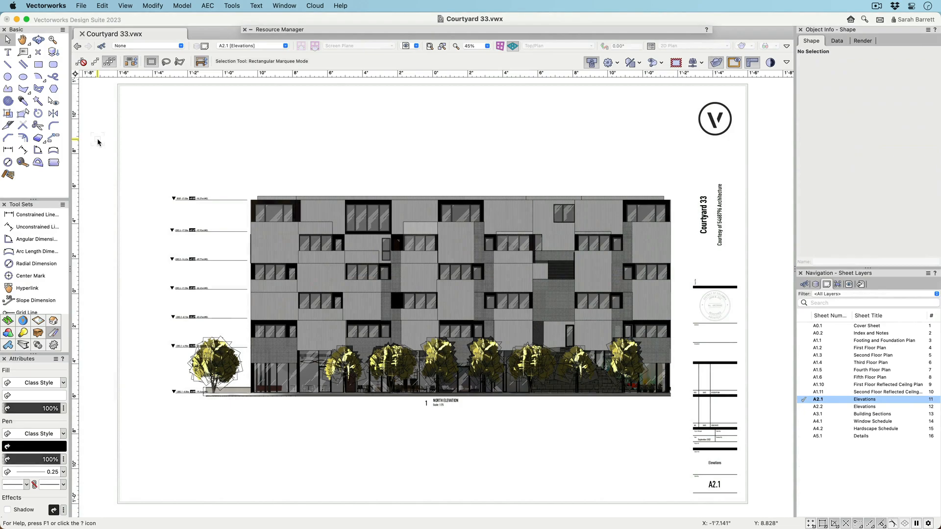
Open the EBM Story Abs M+Imp+ASML benchmark style from the file's resources for editing and enter its marker layout
key("c")
left_click_drag(157, 185, 247, 300)
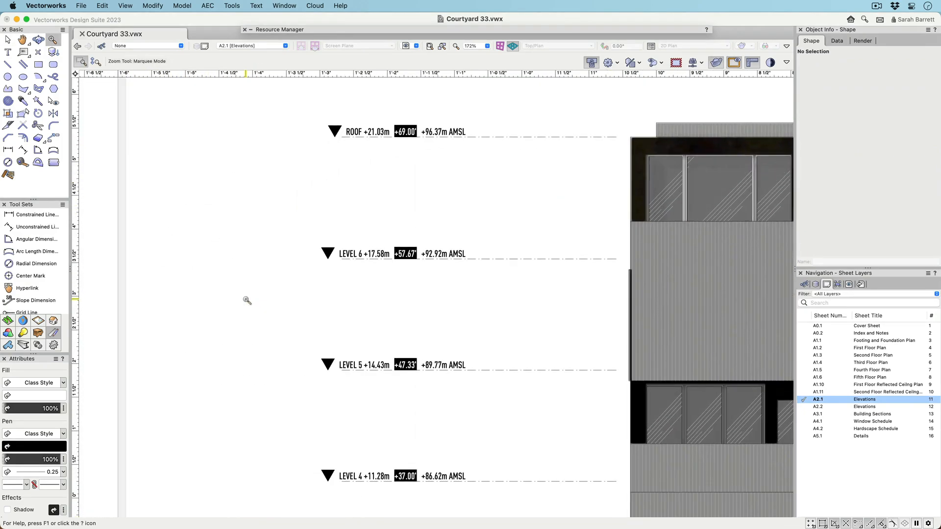
key("x")
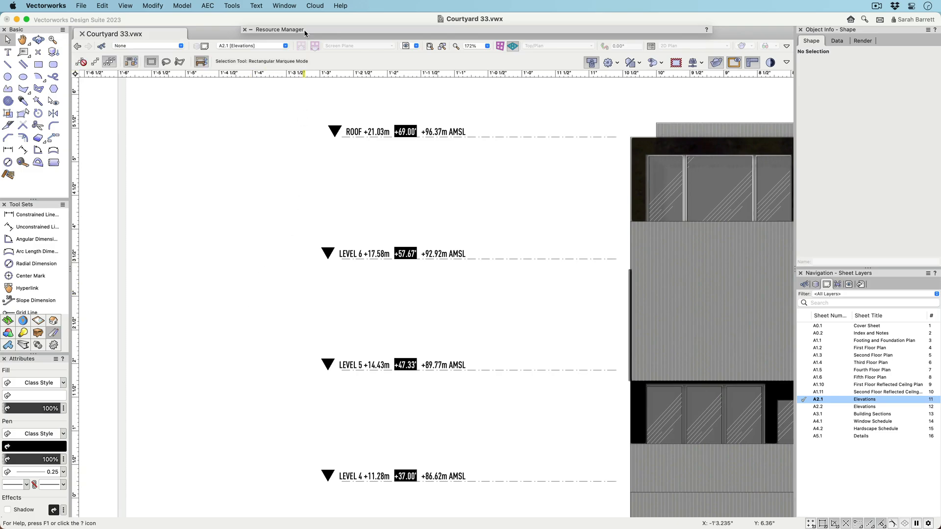
mouse_move(304, 30)
right_click(352, 67)
left_click(378, 130)
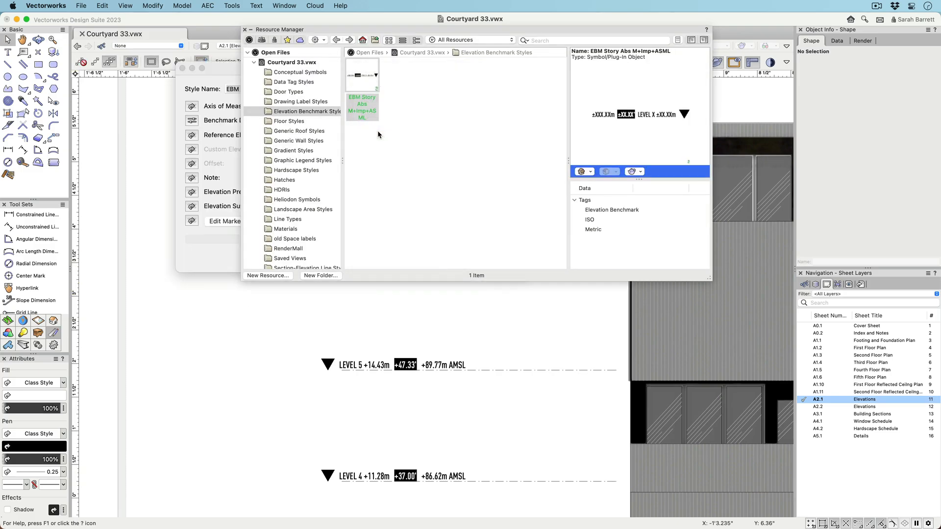
key("Tab")
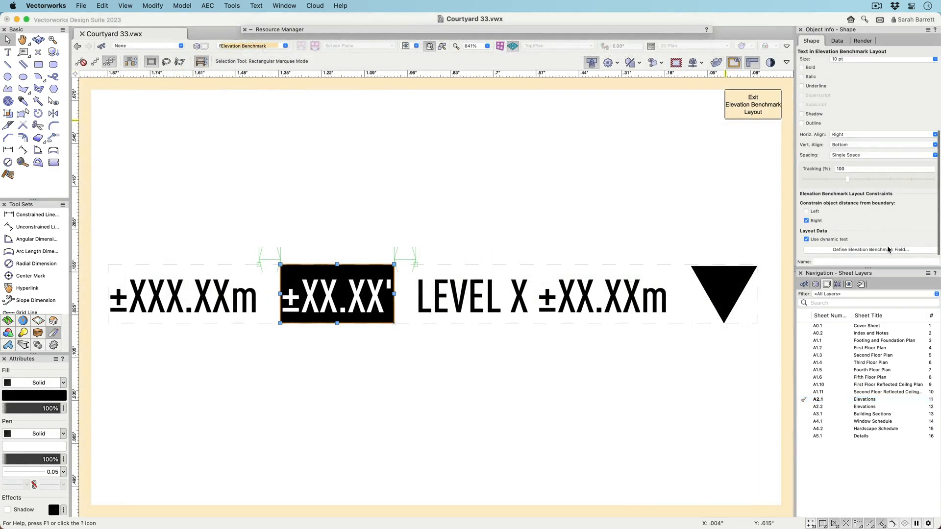
Examine the units options in the field definition of the marker layout's black ±XX.XX' text
left_click(888, 250)
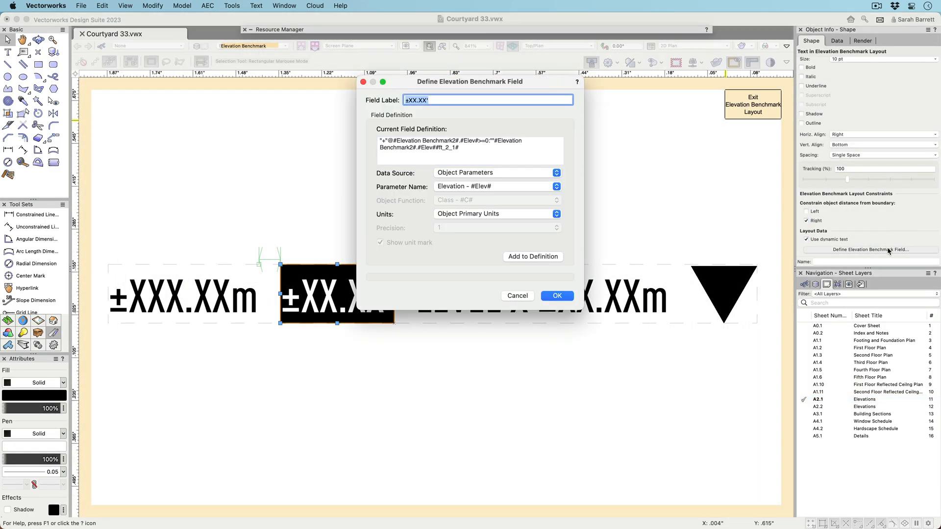
left_click(500, 213)
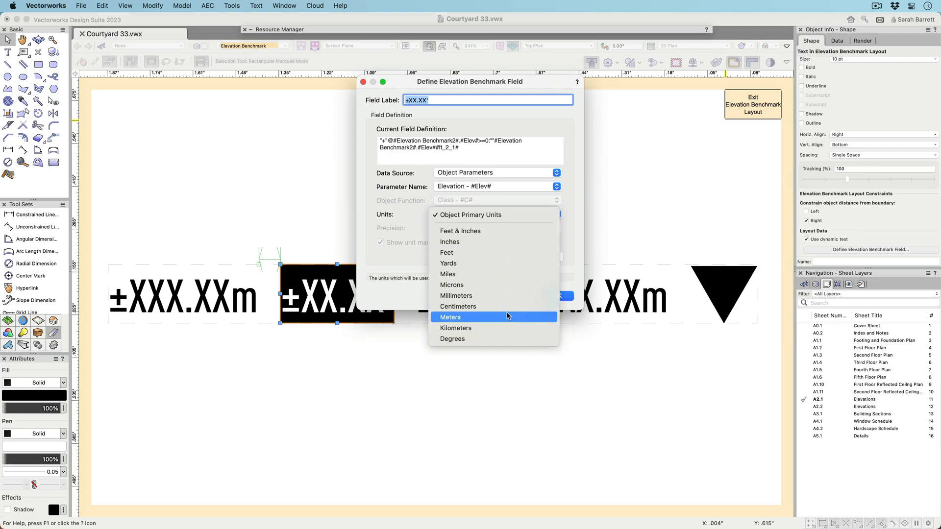
left_click(553, 218)
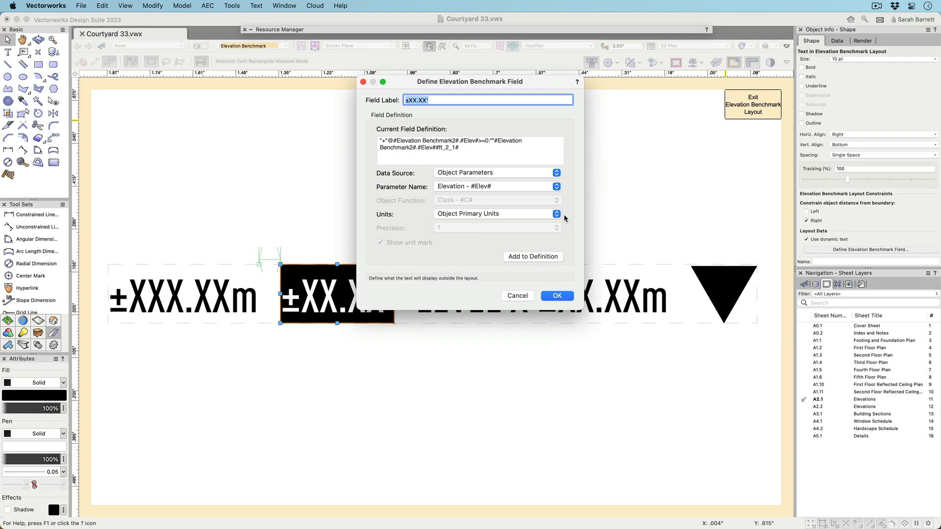
left_click(518, 296)
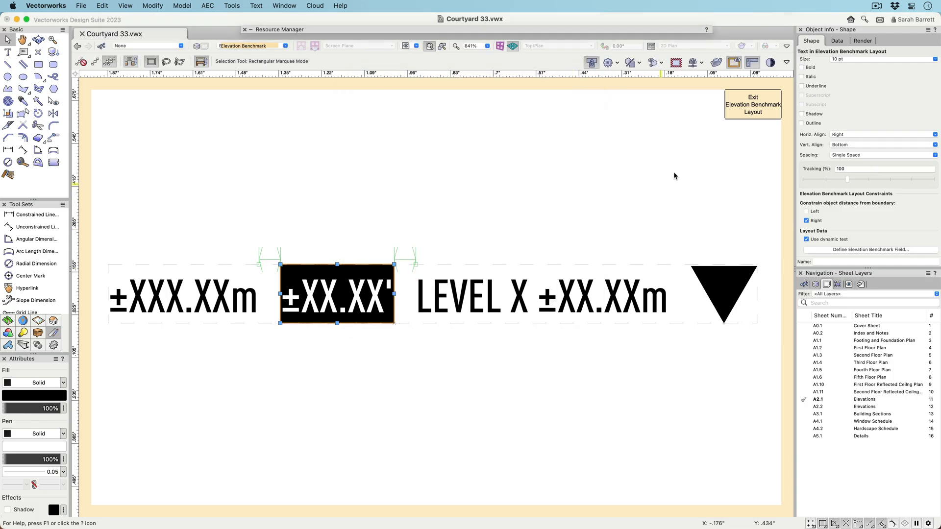
Leave the marker layout and accept the EBM Story Abs M+Imp+ASML benchmark style
left_click(747, 116)
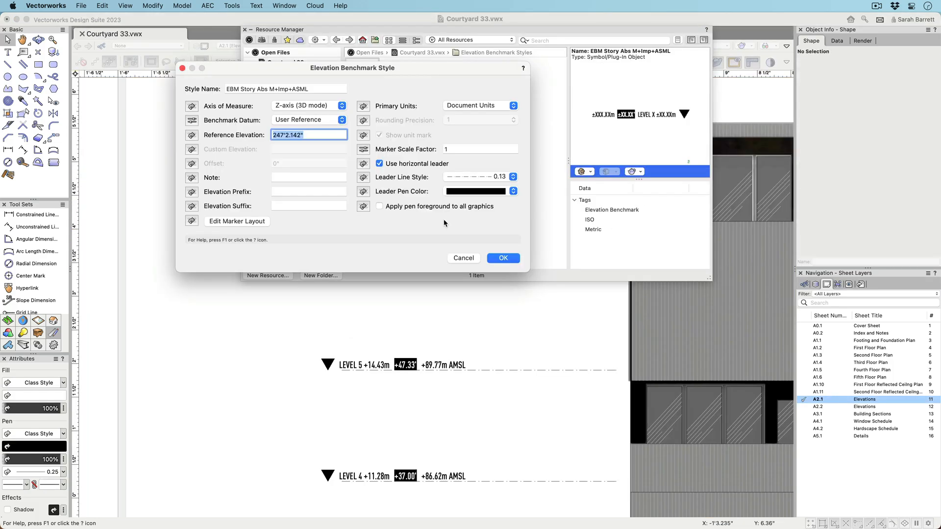
left_click(503, 258)
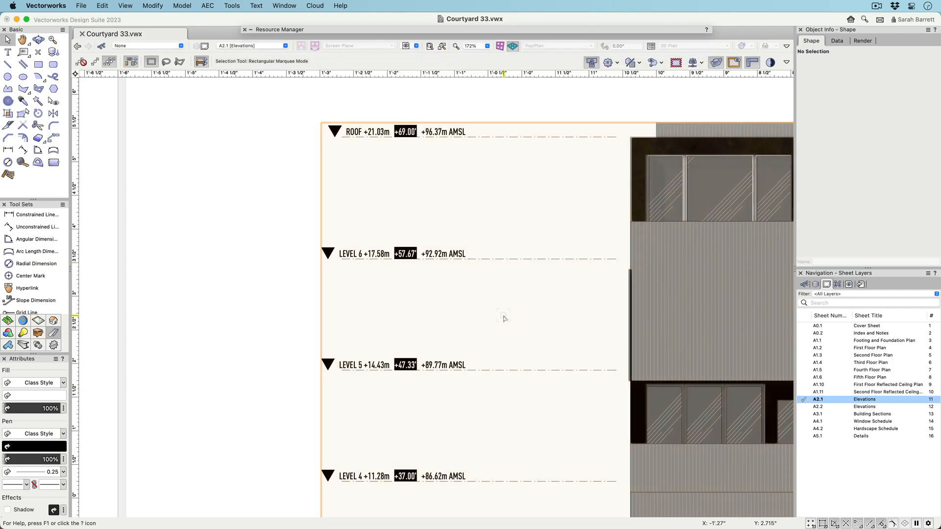
left_click(502, 319)
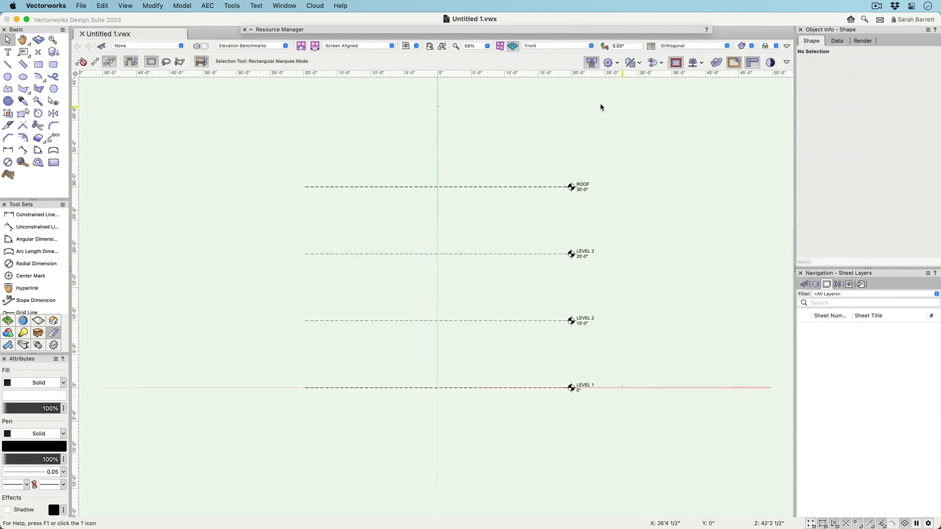
Examine the elevation benchmark style assigned to the CLNG default story level in the document's story organization settings
left_click(232, 6)
left_click(245, 17)
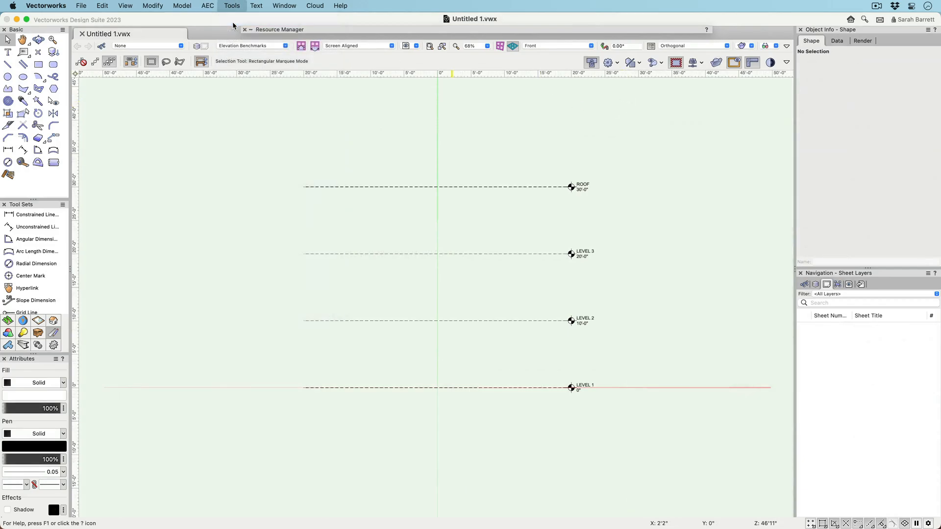
left_click(593, 350)
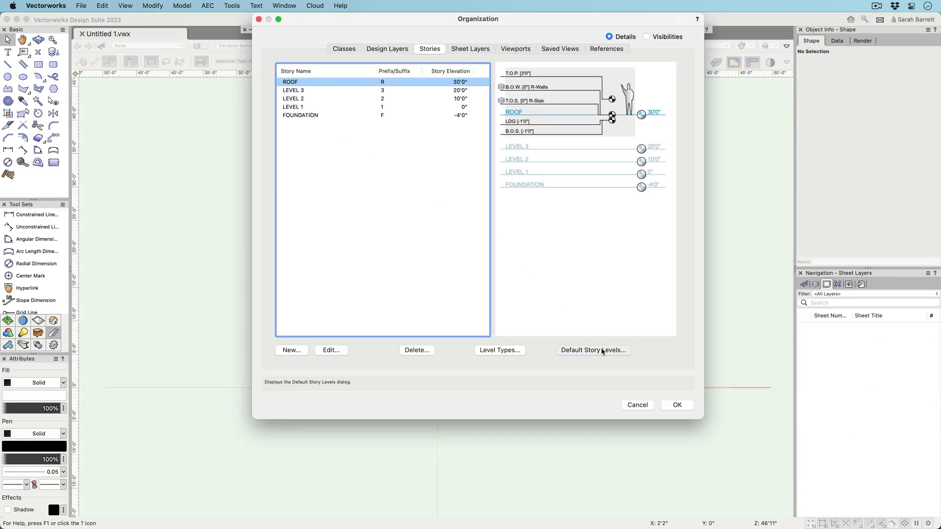
left_click(154, 129)
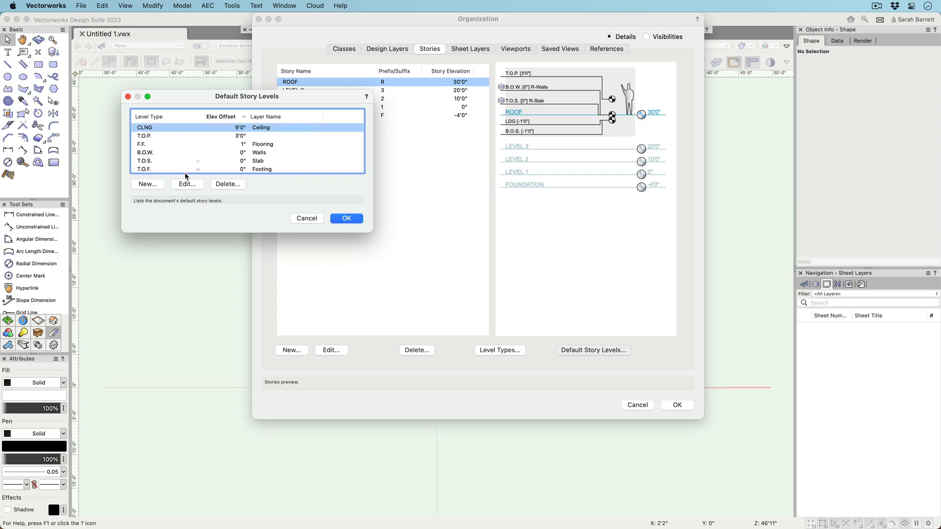
left_click(187, 184)
left_click(522, 214)
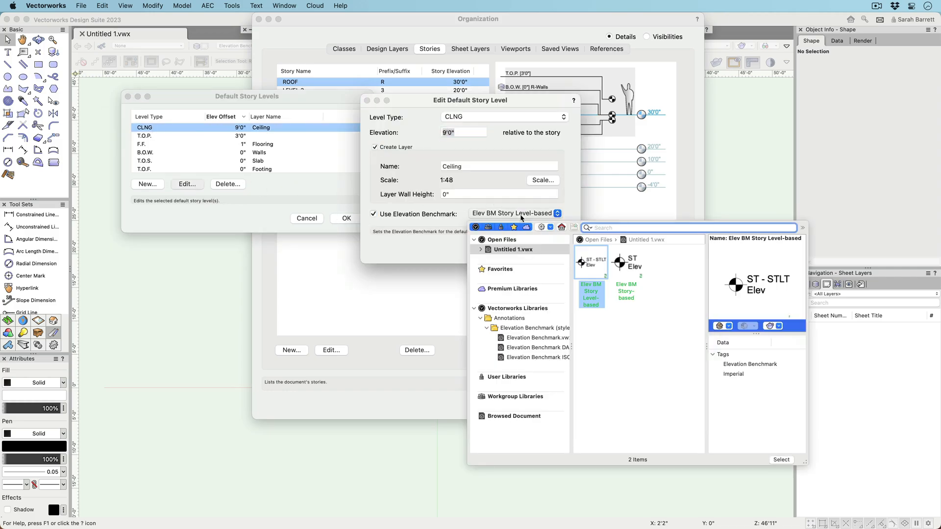
left_click(522, 218)
left_click(521, 249)
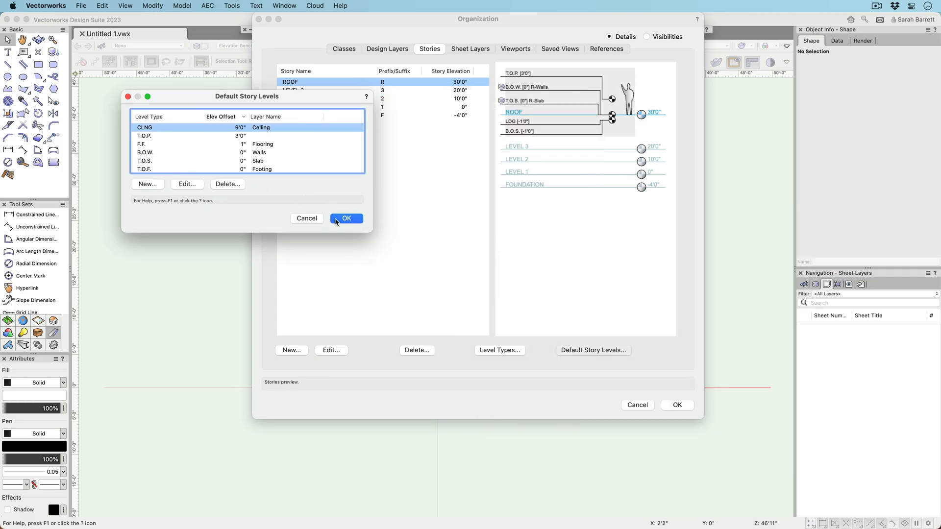
left_click(336, 220)
left_click(670, 404)
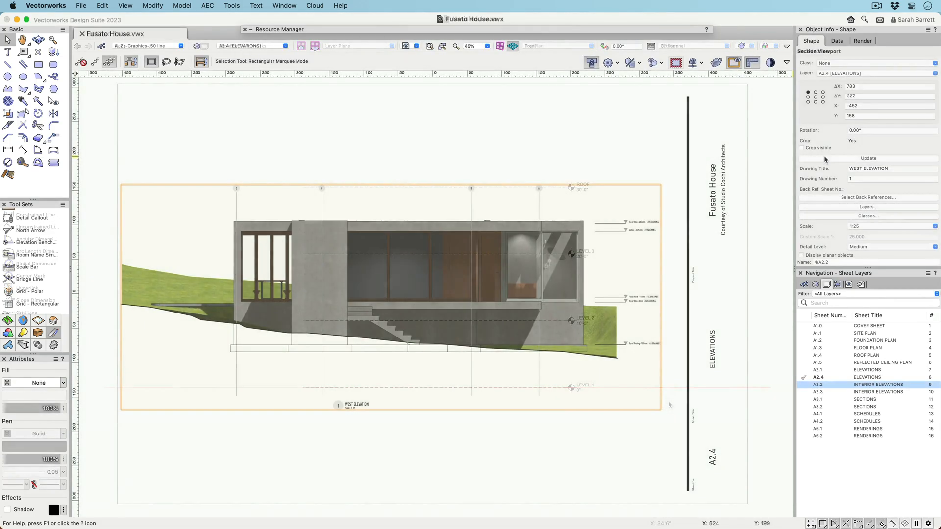
Set the Ground Level Ceiling and Finish Floor benchmarks of the West Elevation viewport to the EBM Level Abs style
scroll(824, 159, "down", 8)
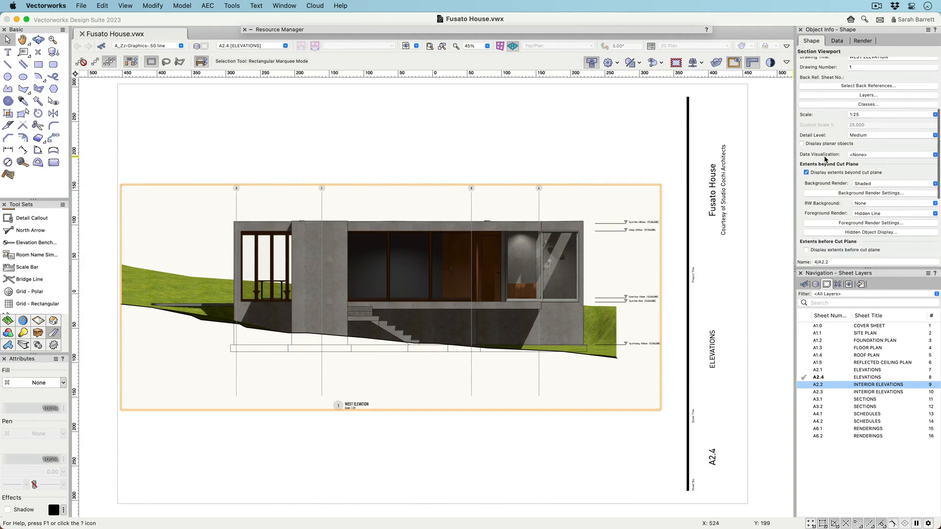
scroll(825, 159, "down", 3)
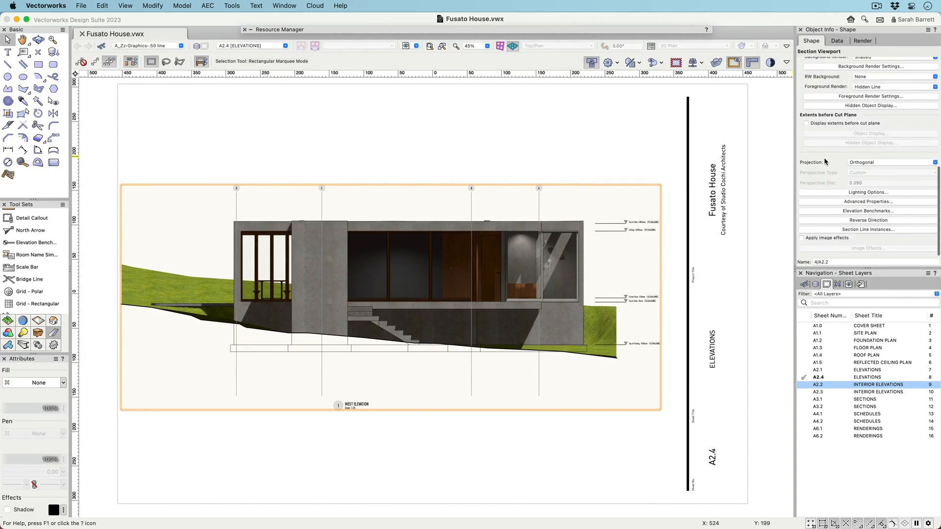
left_click(830, 213)
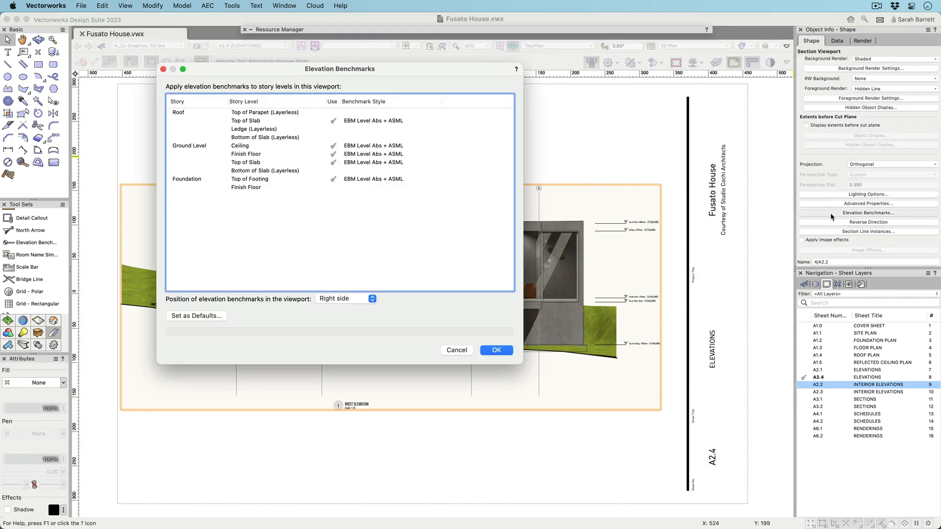
left_click(431, 144)
left_click(370, 154)
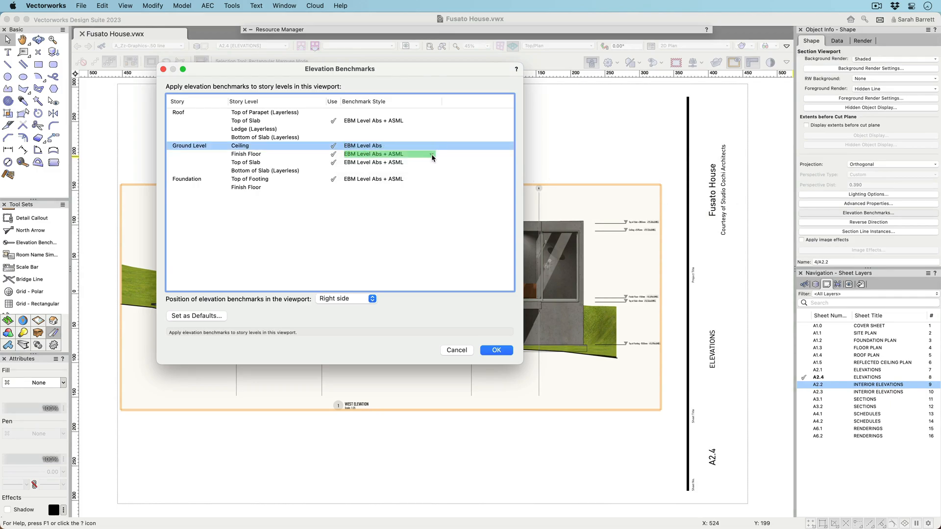
left_click(433, 154)
left_click(410, 163)
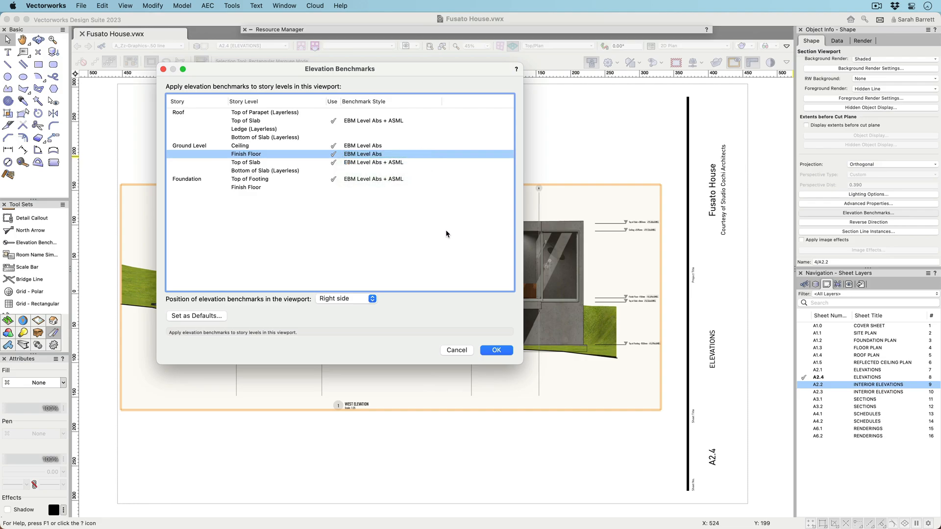
Set these elevation benchmark choices as the document defaults and apply them to the viewport
left_click(186, 319)
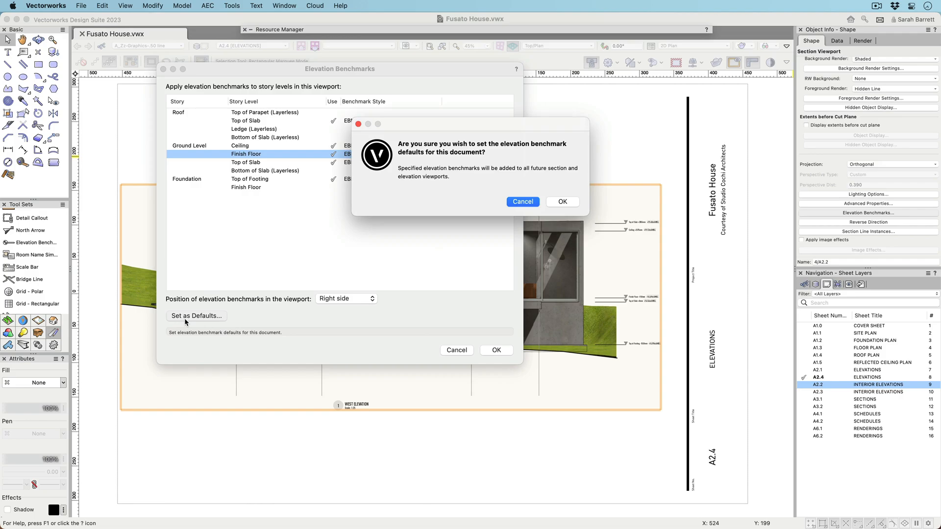
left_click(551, 204)
left_click(497, 350)
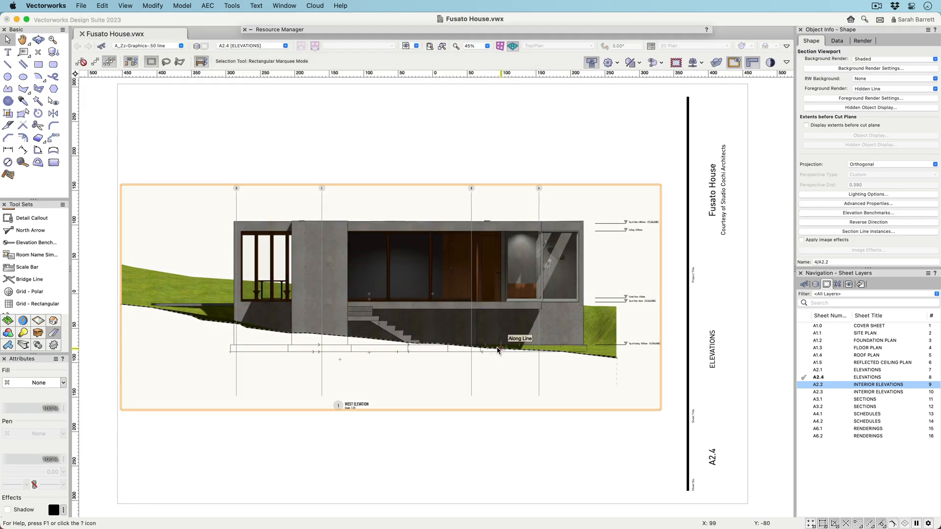
In the West Elevation viewport's annotations, give the Finish Floor benchmark a leader offset and raise its marker clear of the Top of Slab label
double_click(497, 350)
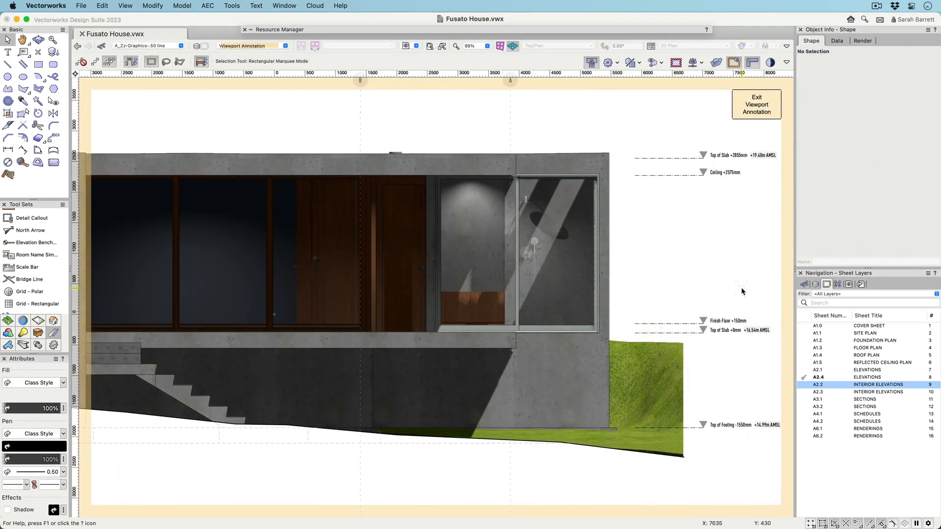
left_click(691, 322)
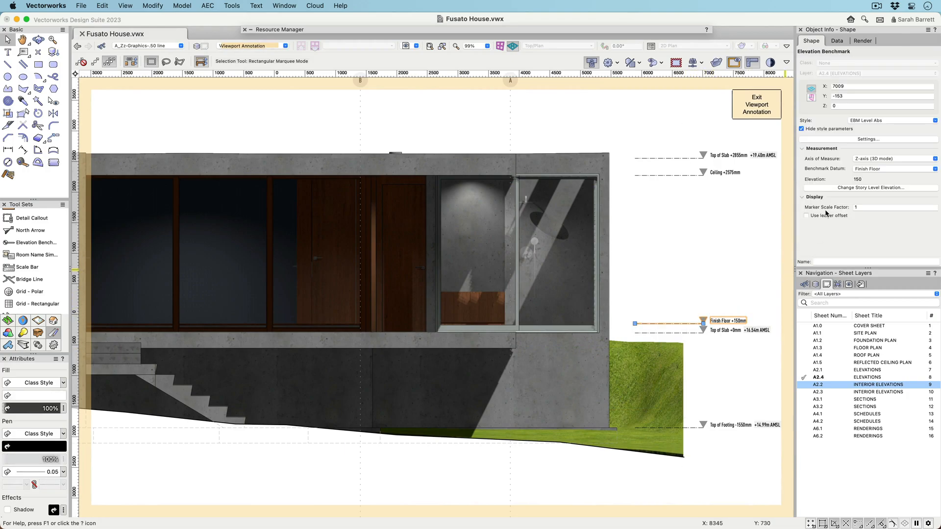
left_click(806, 216)
left_click_drag(668, 314, 676, 293)
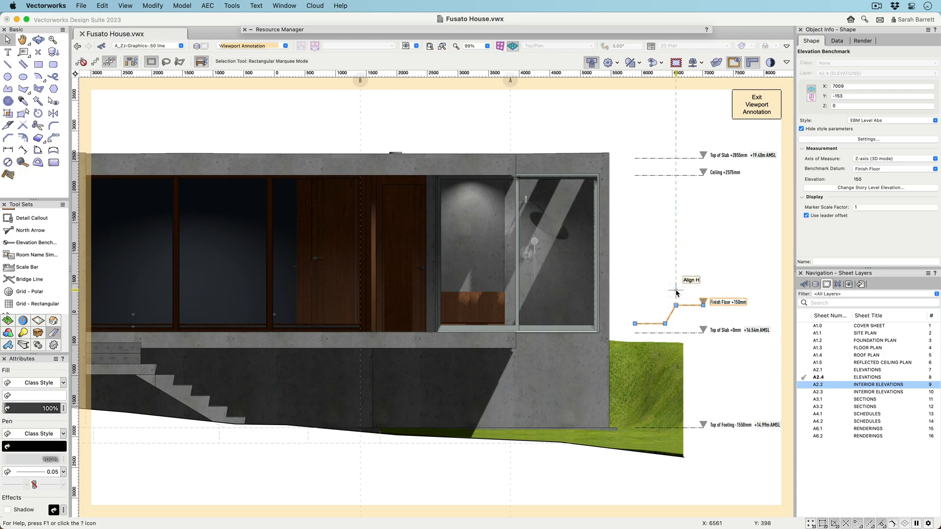
left_click(677, 293)
Place an EBM Custom Abs elevation benchmark from the stair landing, aligned with the existing markers, and enter its note
left_click(30, 242)
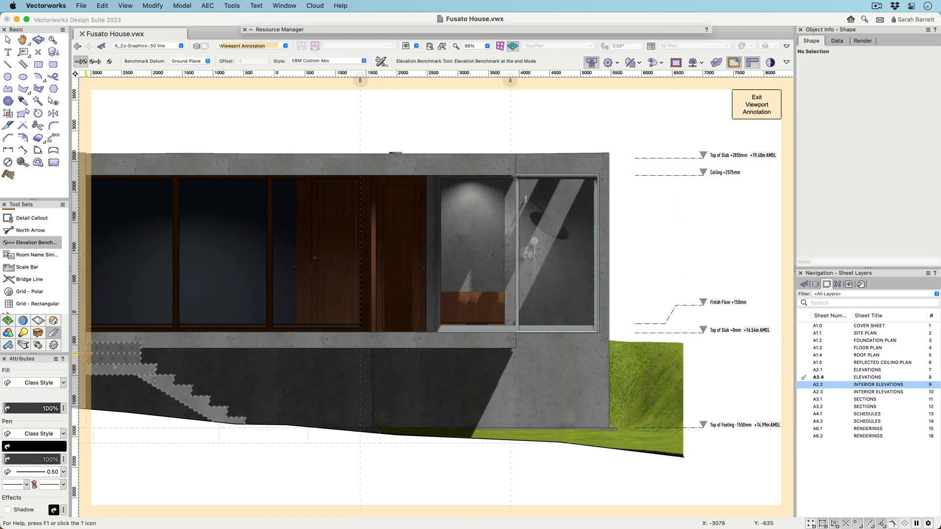
left_click(141, 364)
left_click(706, 363)
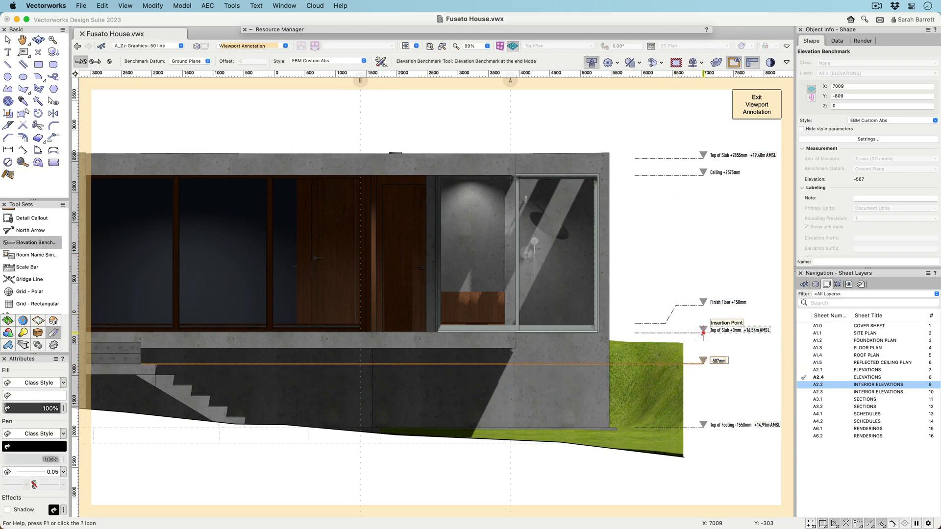
key("x")
left_click(860, 198)
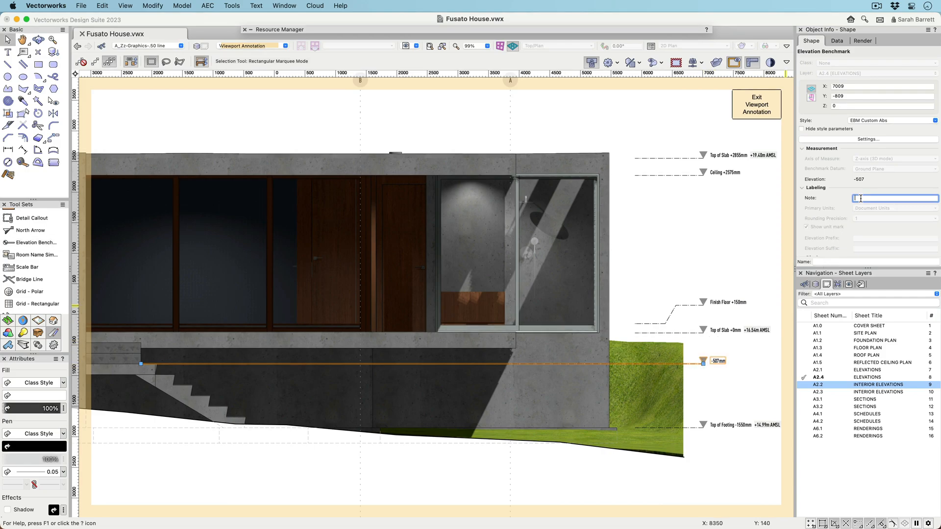
key("Return")
key("Escape")
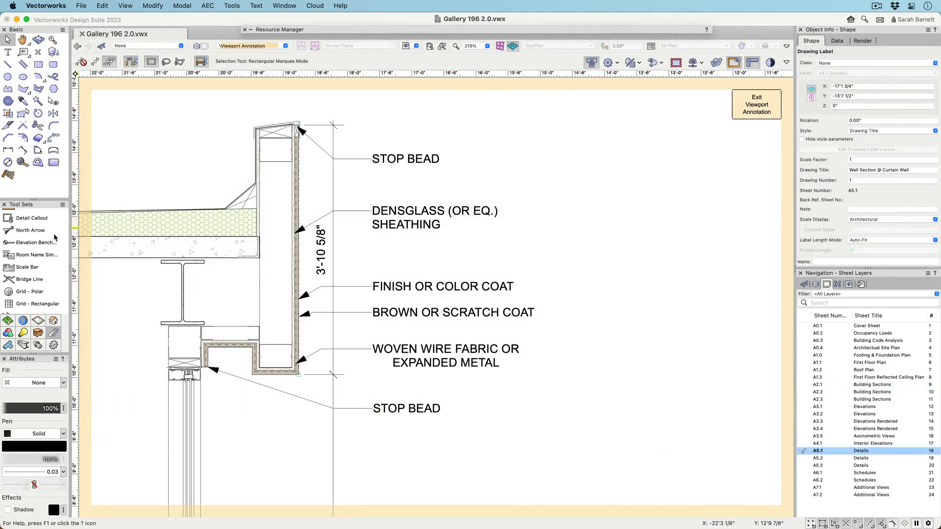
Place an elevation benchmark in the Elev BM Custom Elev style from the parapet's upper outer corner in the Gallery wall section detail
left_click(32, 242)
left_click(331, 61)
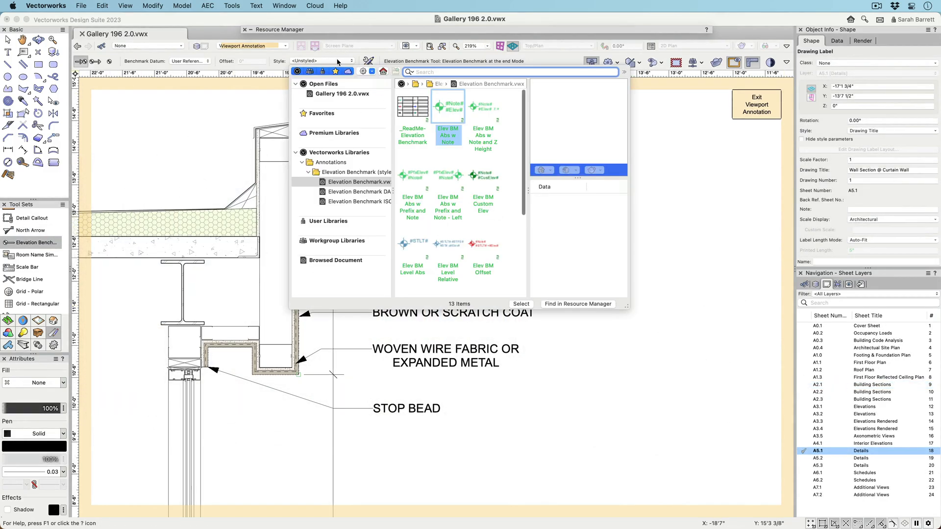
double_click(482, 176)
left_click(298, 125)
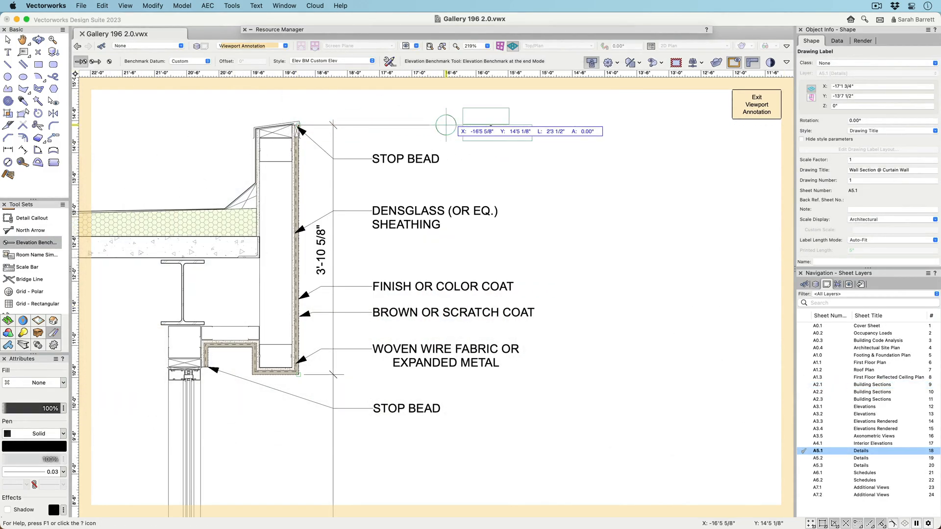
left_click(578, 124)
key("x")
Set the parapet benchmark's custom elevation to 18'0" and its note to "Top of Parapet"
left_click(856, 180)
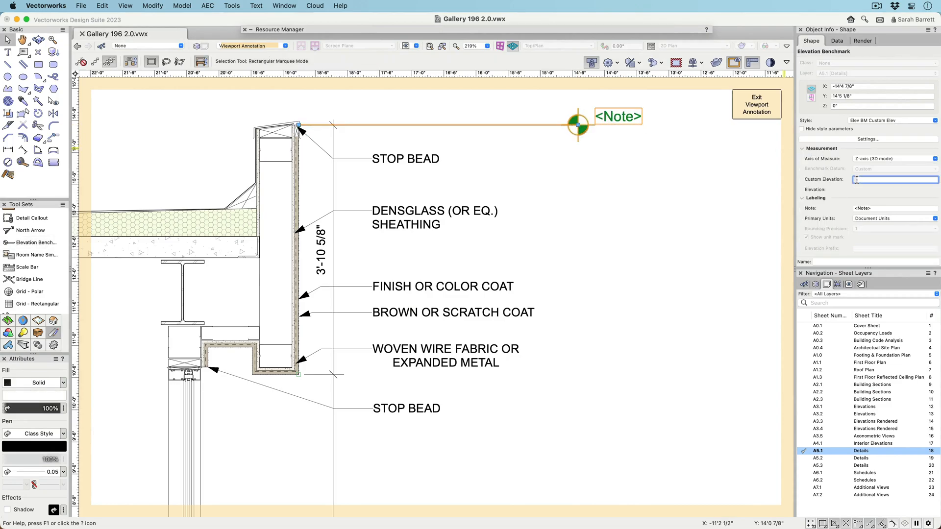
type("18'0")
key("Tab")
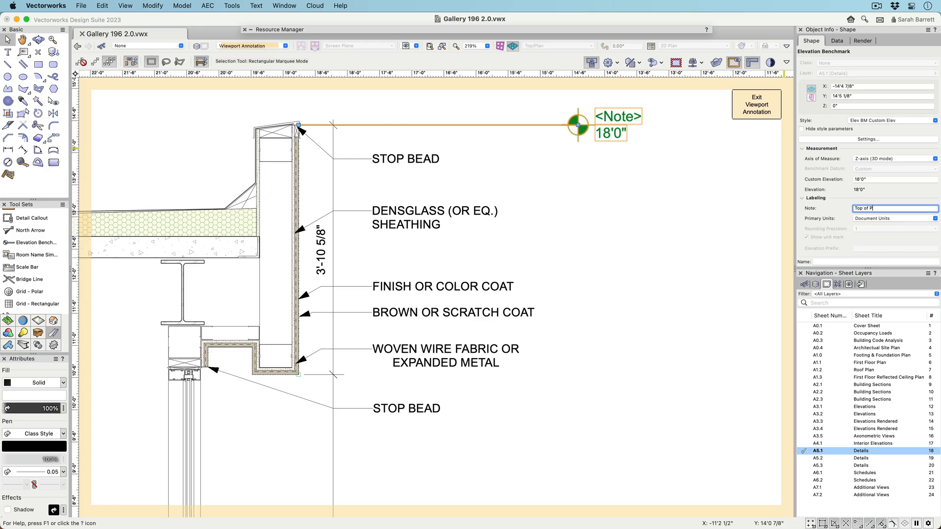
type("Top of Parapet")
key("Return")
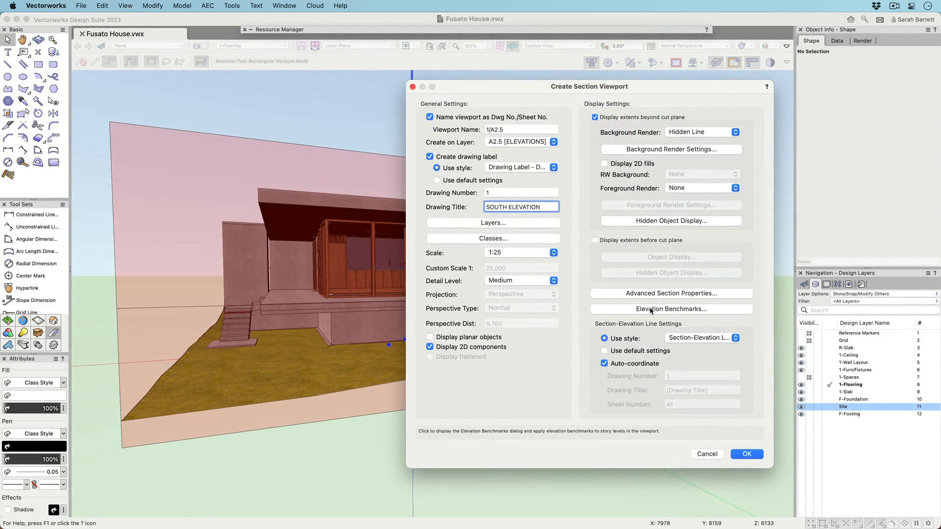
Position the elevation benchmarks on the left side of the SOUTH ELEVATION section viewport and create the viewport on sheet A2.5
left_click(650, 309)
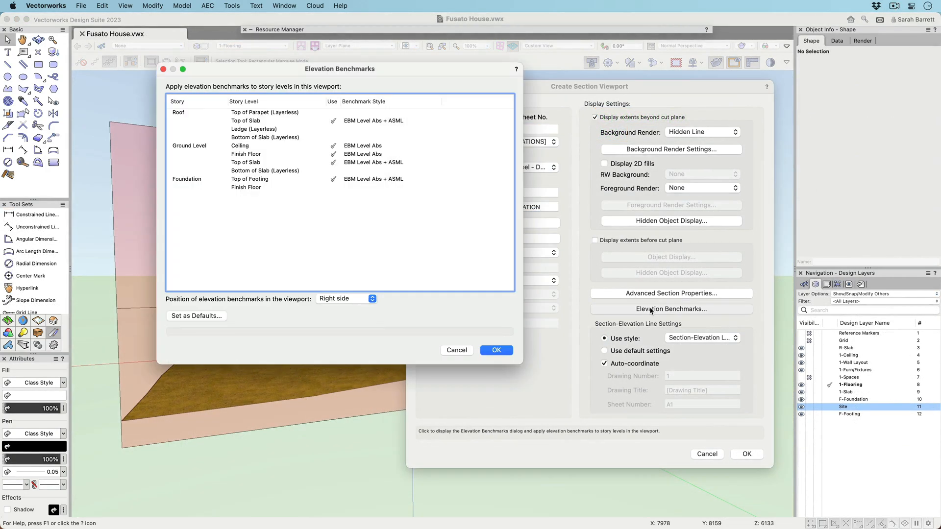
left_click(372, 298)
left_click(370, 310)
left_click(504, 350)
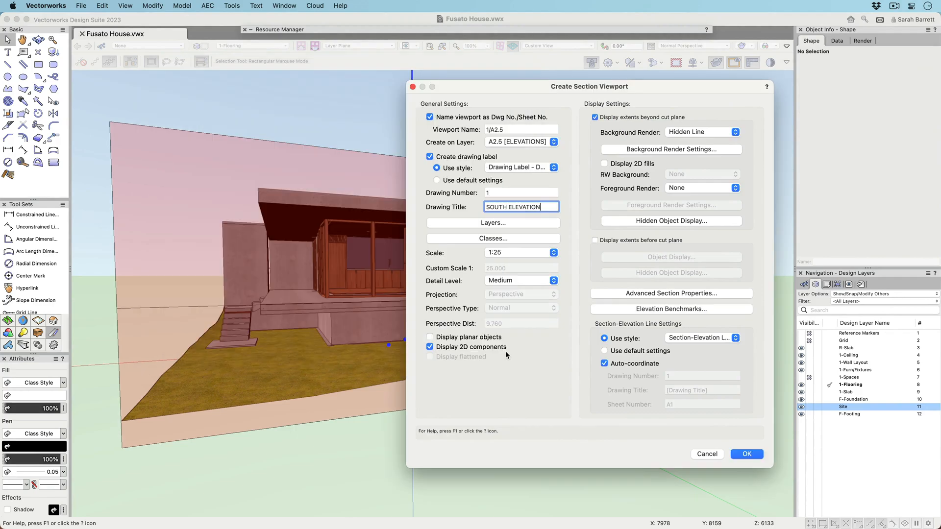
left_click(747, 454)
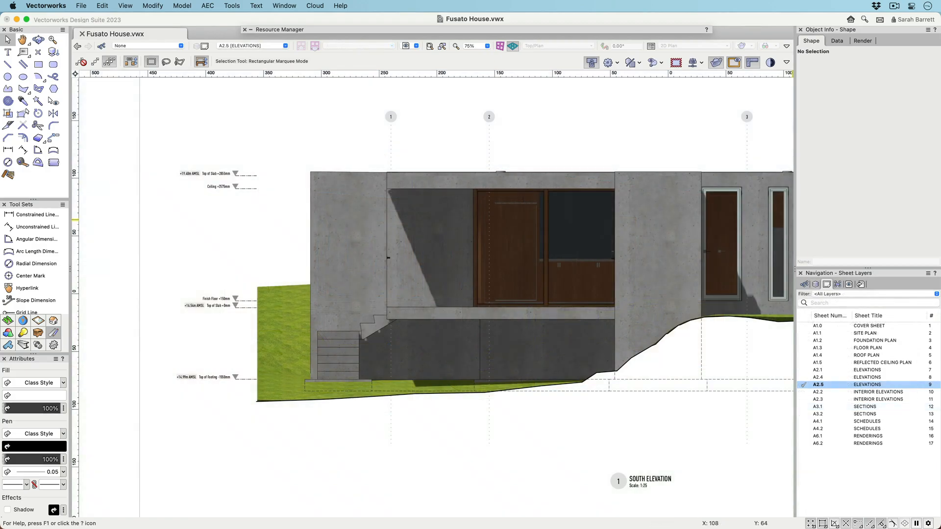